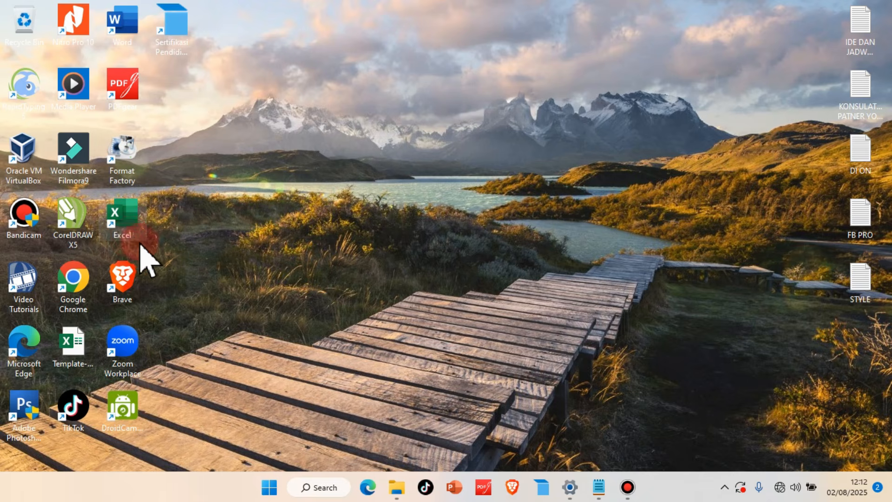
Open Excel and create a new blank workbook.
{"action": "left_click", "coordinate": [135, 219]}
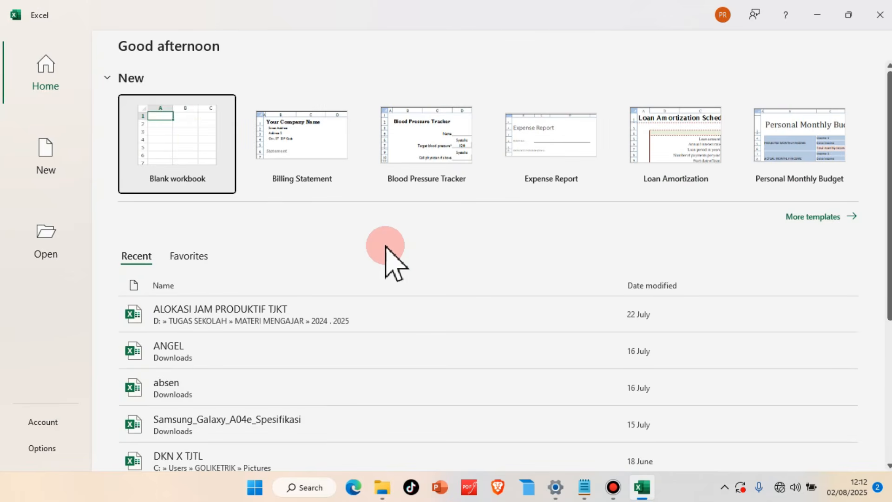
{"action": "left_click", "coordinate": [182, 139]}
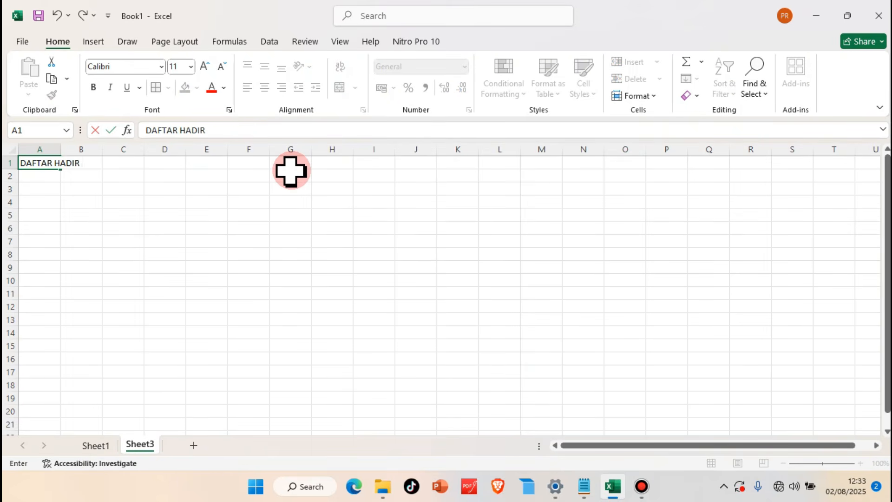
Enter the title DAFTAR HADIR KARYAWAN in A1 and the subtitle BULAN JULI in A2.
{"action": "type", "text": "N"}
{"action": "key", "text": "Return"}
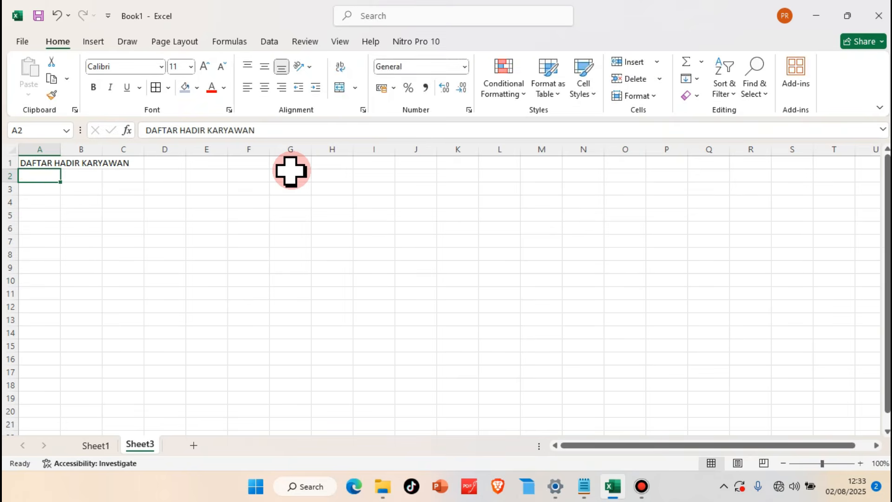
{"action": "type", "text": "BULAN JUL"}
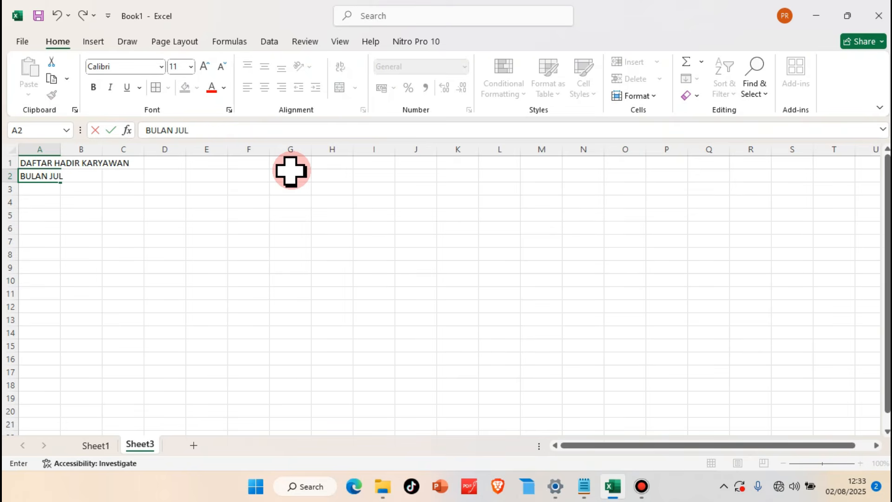
{"action": "type", "text": "I"}
{"action": "key", "text": "Return"}
{"action": "key", "text": "Return"}
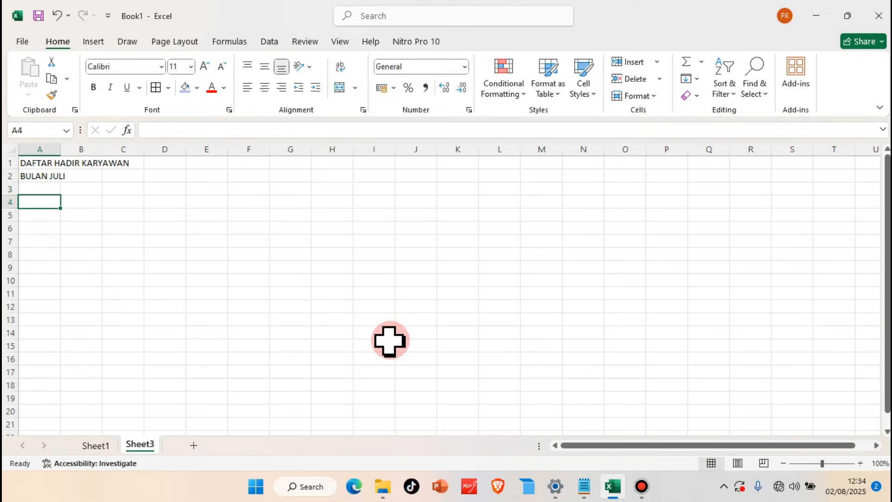
Enter the column headings NO, NAMA KARYWAN, JABATAN and TANGGAL in cells A4 to D4.
{"action": "type", "text": "NO"}
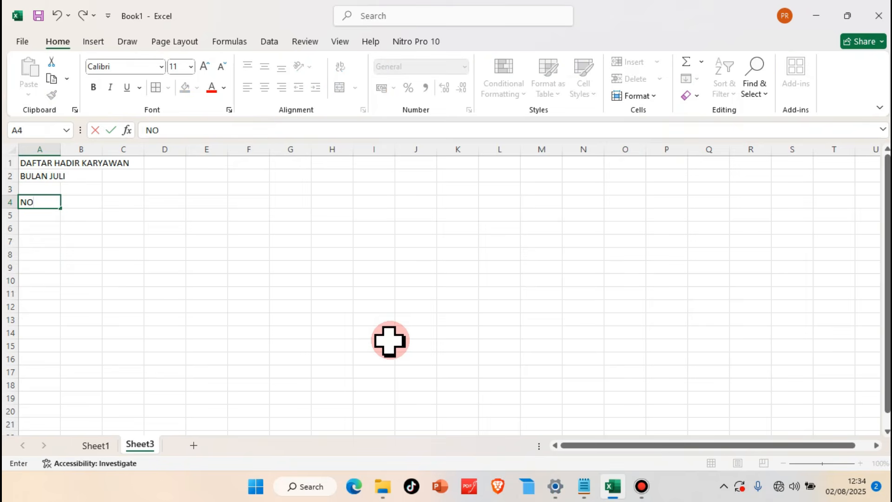
{"action": "key", "text": "Tab"}
{"action": "type", "text": "NAMA"}
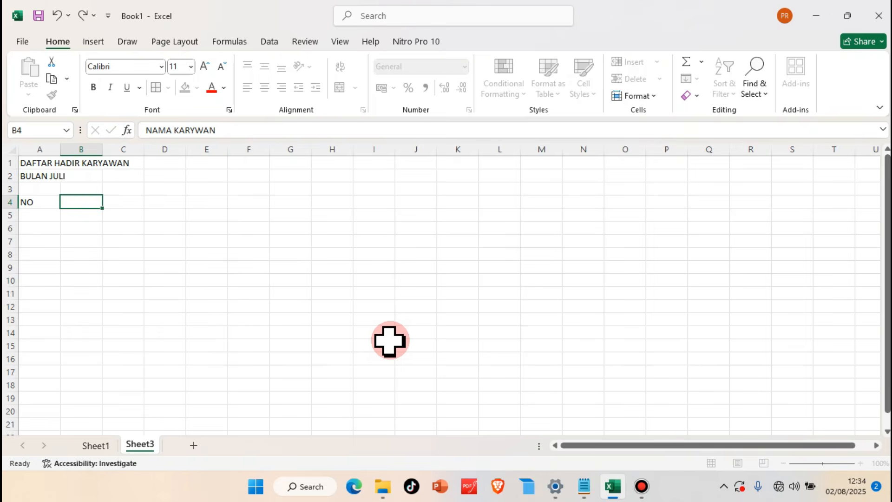
{"action": "key", "text": "Tab"}
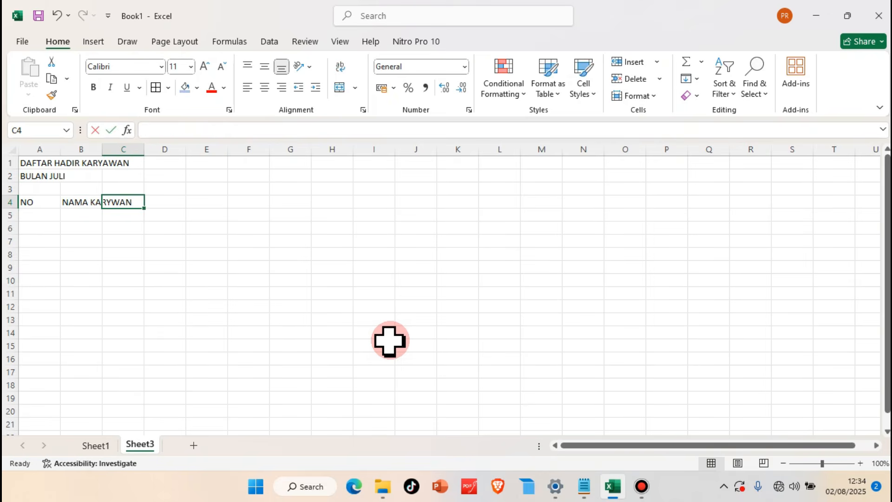
{"action": "type", "text": "JABATAN"}
{"action": "key", "text": "Tab"}
{"action": "type", "text": "AT"}
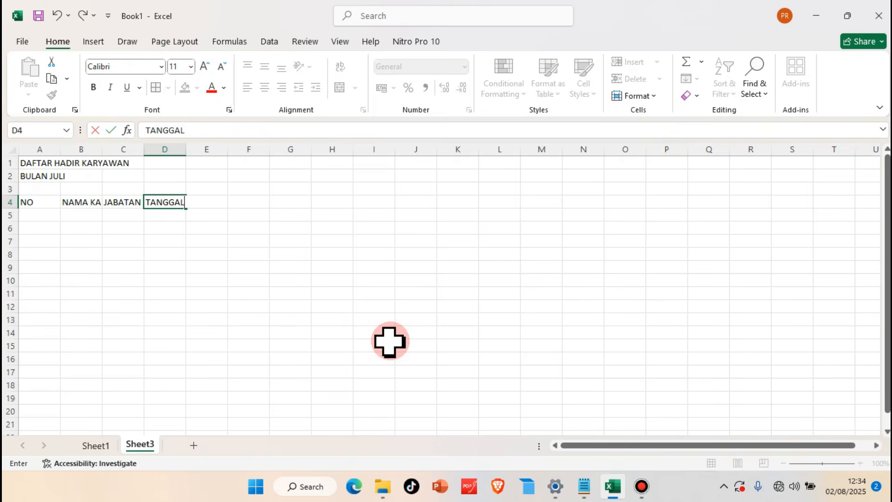
{"action": "key", "text": "Tab"}
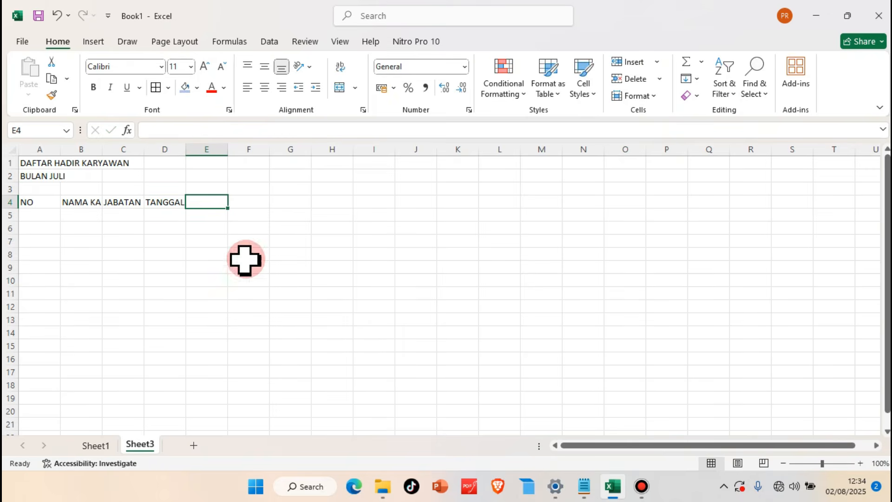
Number the days from 1 to 31 across row 5, starting in D5 under TANGGAL, by filling the series.
{"action": "left_click", "coordinate": [170, 215]}
{"action": "type", "text": "1"}
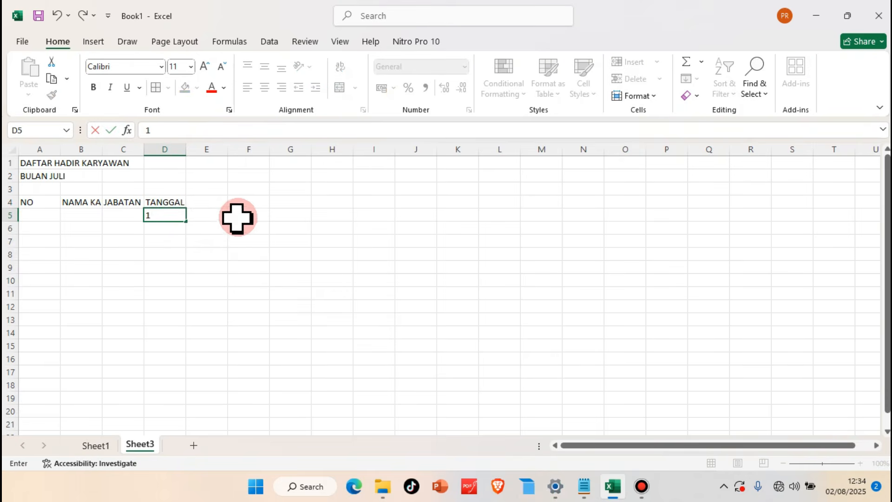
{"action": "key", "text": "Tab"}
{"action": "type", "text": "2"}
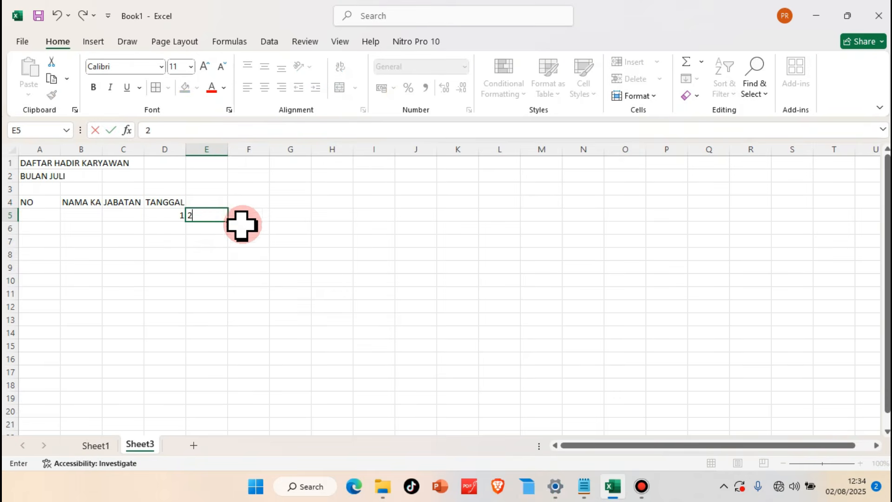
{"action": "left_click", "coordinate": [313, 256]}
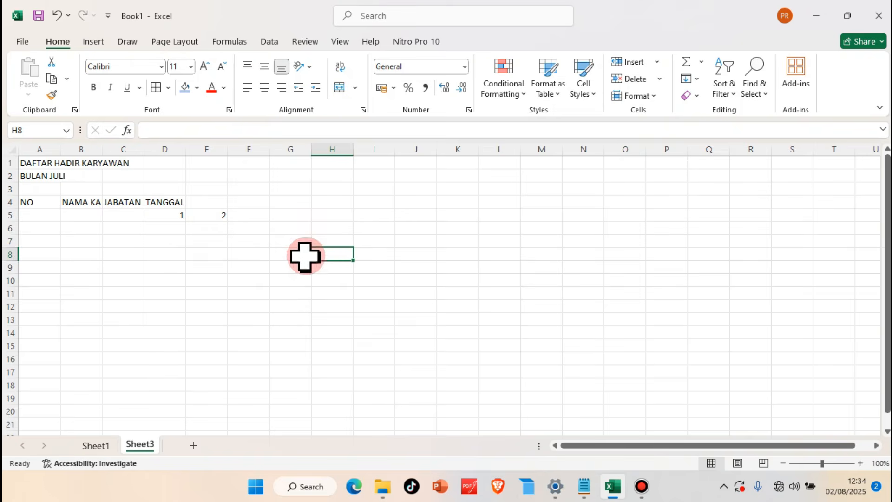
{"action": "left_click_drag", "start_coordinate": [169, 217], "coordinate": [202, 214]}
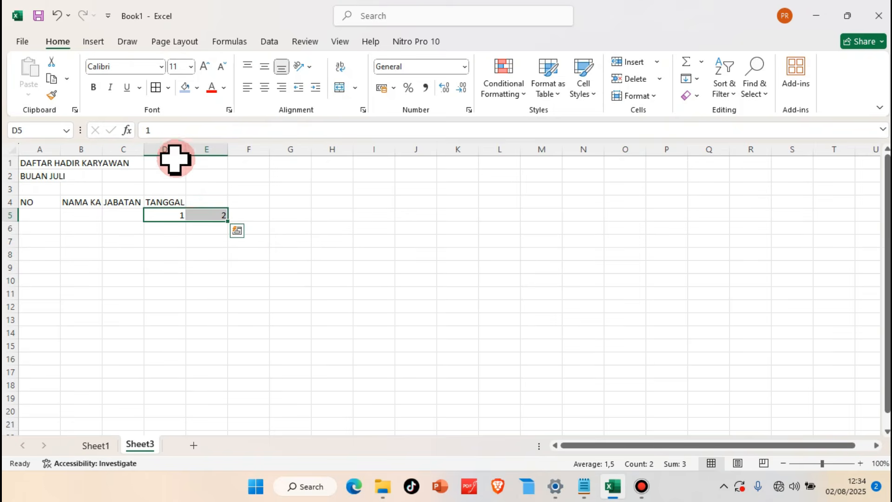
{"action": "left_click_drag", "start_coordinate": [228, 222], "coordinate": [685, 224]}
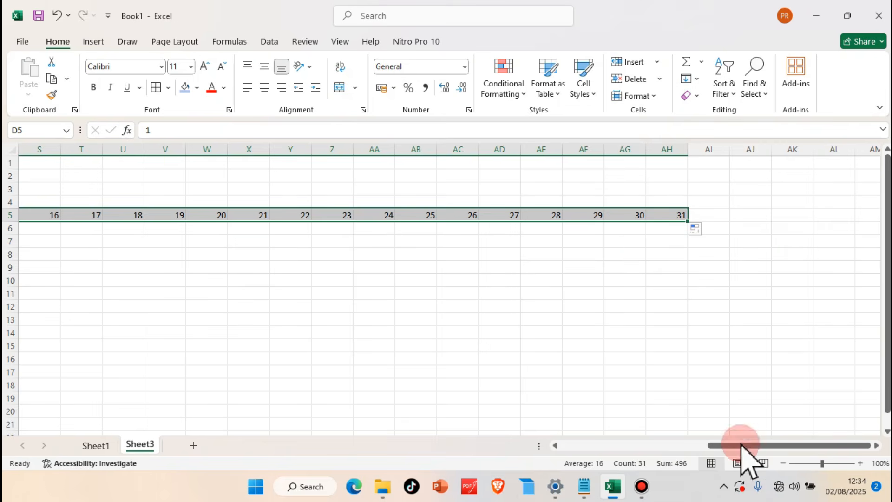
Narrow all the day columns D through AH to the same small width.
{"action": "left_click_drag", "start_coordinate": [715, 445], "coordinate": [796, 412]}
{"action": "left_click", "coordinate": [672, 149]}
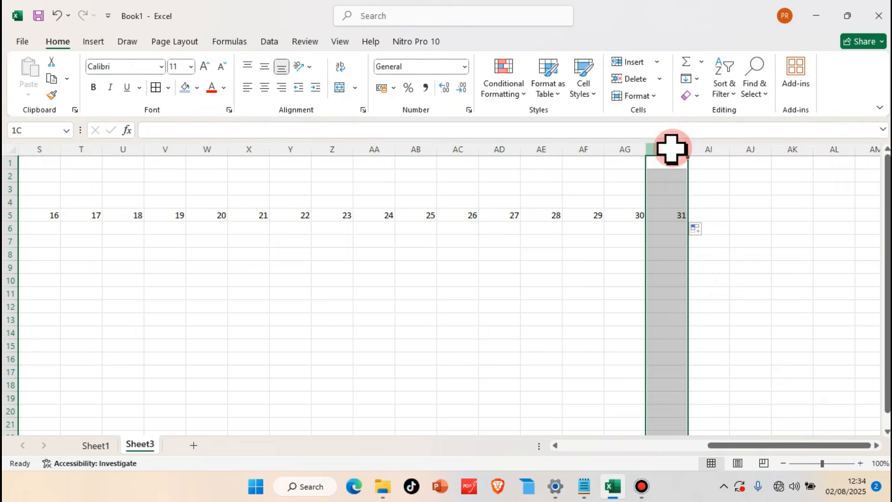
{"action": "left_click_drag", "start_coordinate": [673, 148], "coordinate": [160, 139]}
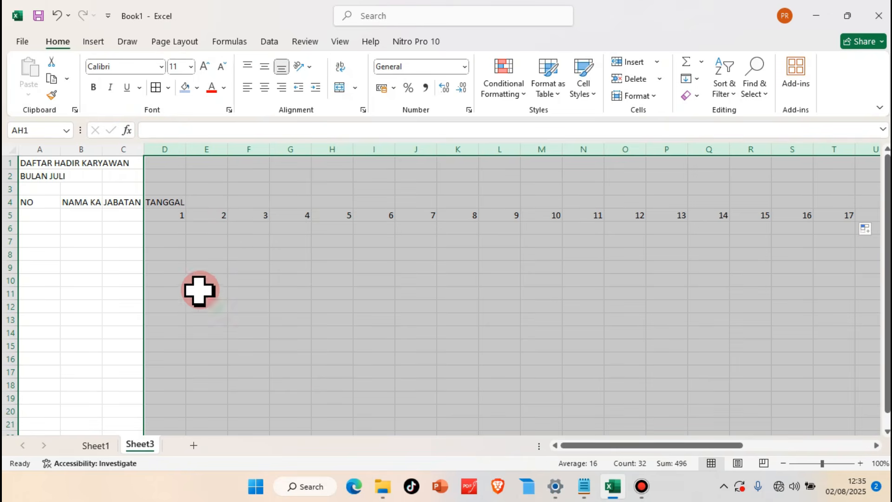
{"action": "left_click_drag", "start_coordinate": [187, 153], "coordinate": [163, 154]}
{"action": "left_click", "coordinate": [193, 319]}
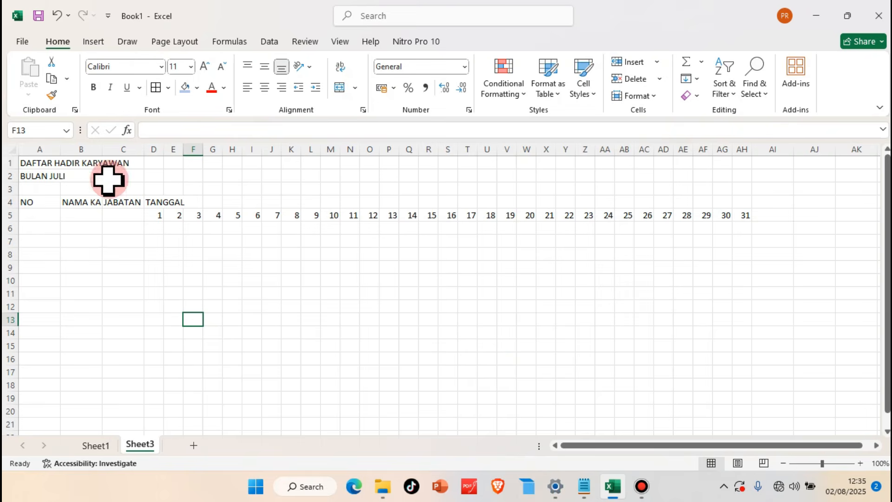
Apply All Borders to the attendance table, from the NO heading in A4 across to column AH and down through the blank rows.
{"action": "left_click", "coordinate": [41, 201]}
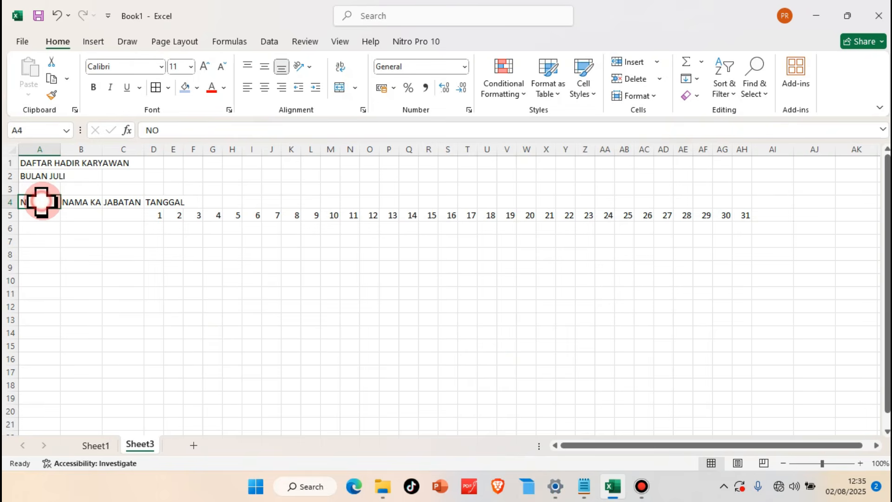
{"action": "left_click_drag", "start_coordinate": [43, 201], "coordinate": [732, 383]}
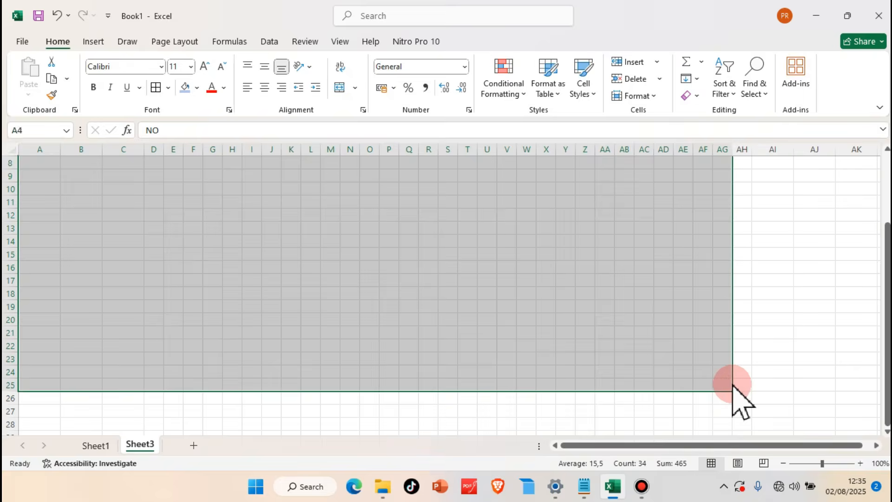
{"action": "scroll", "coordinate": [715, 395], "scroll_direction": "up", "scroll_amount": 3}
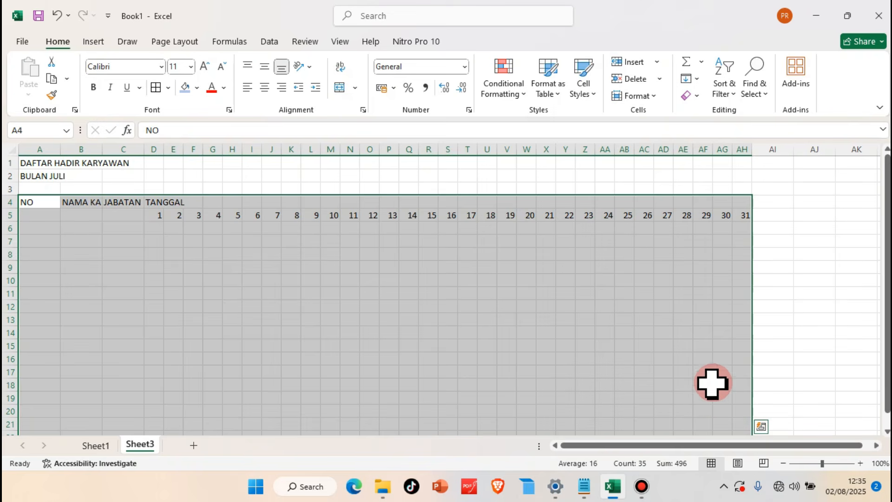
{"action": "left_click", "coordinate": [168, 88]}
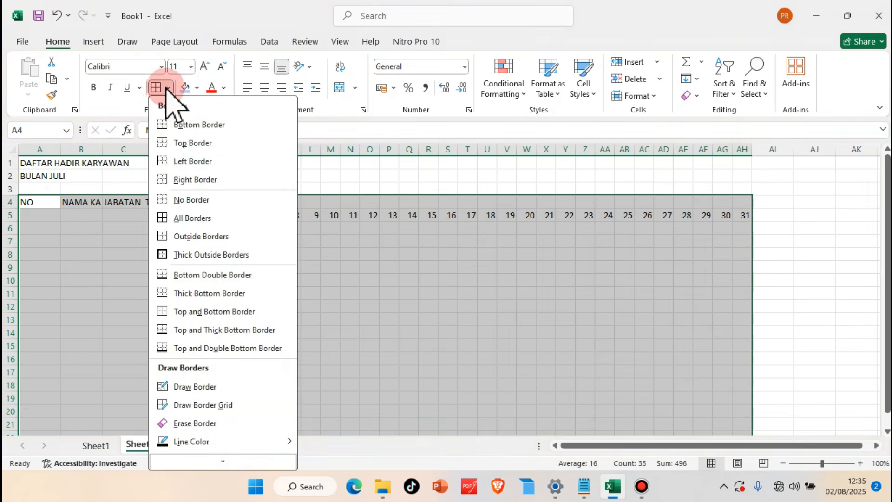
{"action": "left_click", "coordinate": [215, 220]}
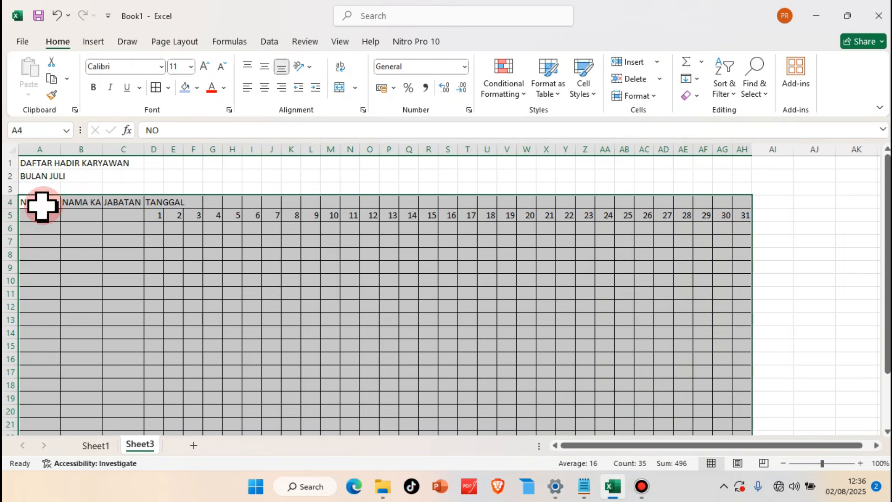
Narrow column A and widen columns B and C to fit the NO, NAMA KARYWAN and JABATAN headings.
{"action": "left_click", "coordinate": [330, 307]}
{"action": "left_click_drag", "start_coordinate": [61, 149], "coordinate": [211, 155]}
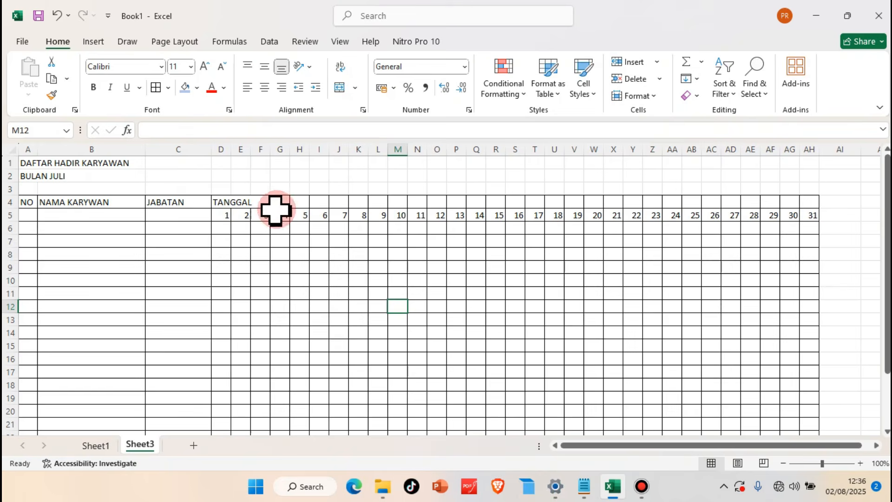
Merge and center the TANGGAL heading across D4:AH4, above all the day numbers.
{"action": "left_click", "coordinate": [222, 201]}
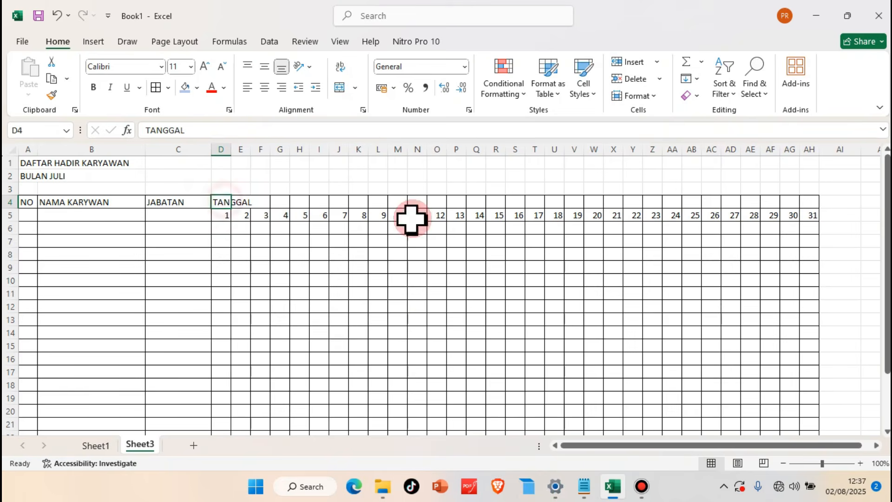
{"action": "left_click", "coordinate": [810, 200]}
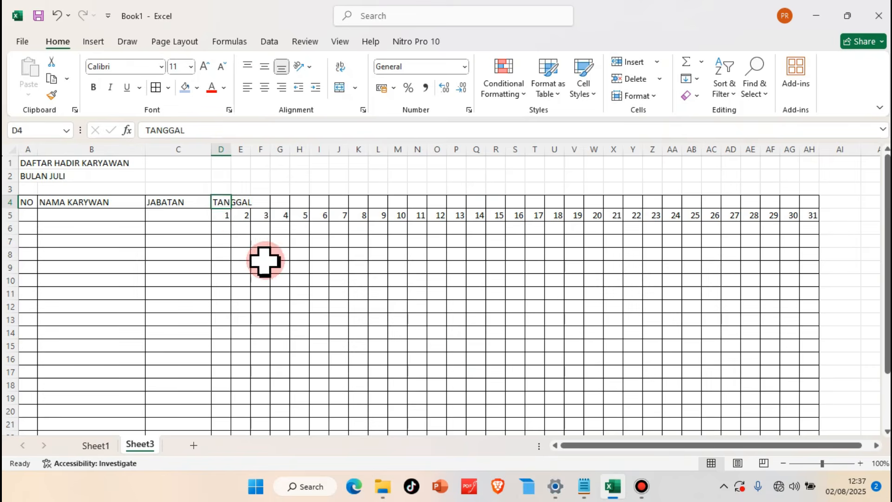
{"action": "mouse_move", "coordinate": [221, 200]}
{"action": "left_mouse_down"}
{"action": "mouse_move", "coordinate": [573, 231]}
{"action": "mouse_move", "coordinate": [827, 221]}
{"action": "mouse_move", "coordinate": [808, 201]}
{"action": "left_mouse_up"}
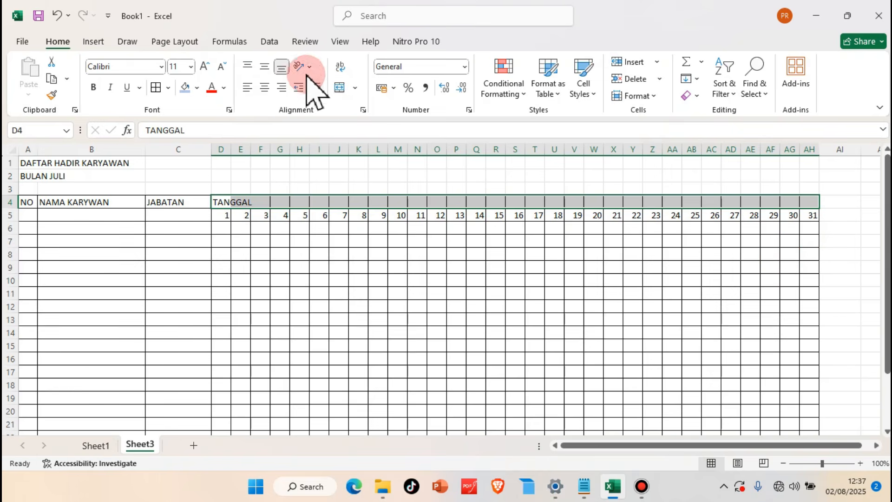
{"action": "left_click", "coordinate": [339, 88]}
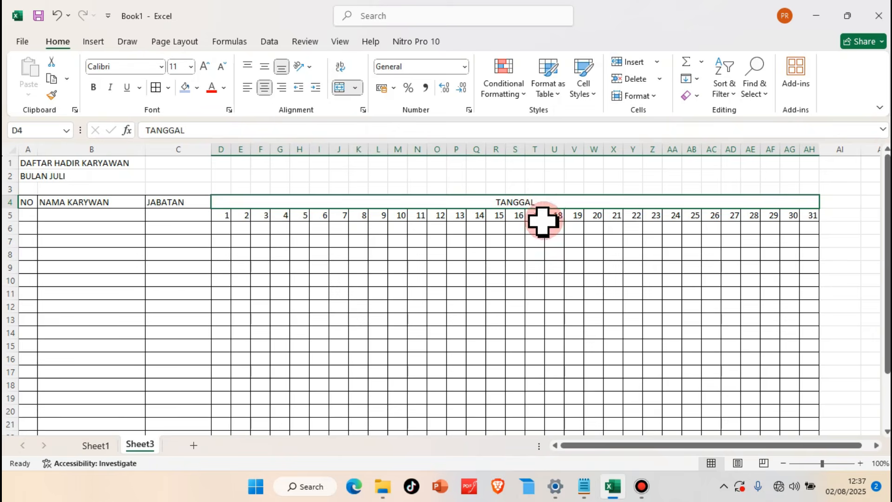
Merge and center the JABATAN, NAMA KARYWAN and NO headings, each with the cell below it in row 5.
{"action": "left_click", "coordinate": [186, 201]}
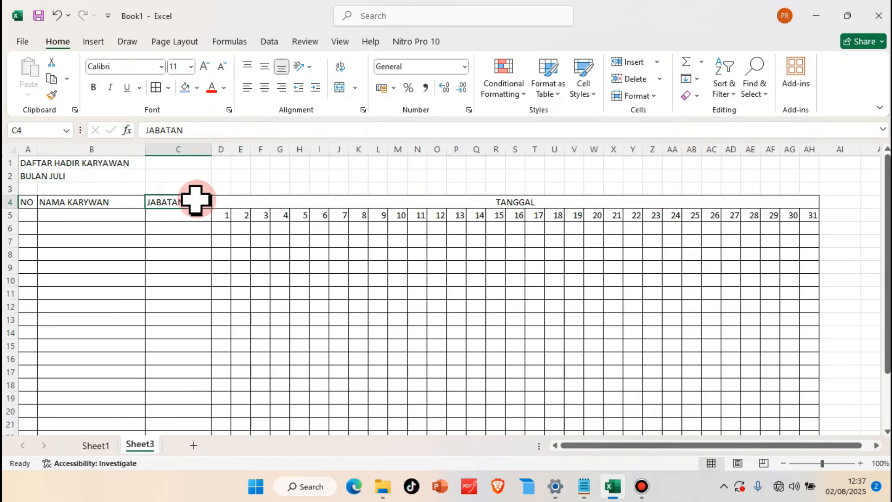
{"action": "left_click_drag", "start_coordinate": [196, 200], "coordinate": [198, 215]}
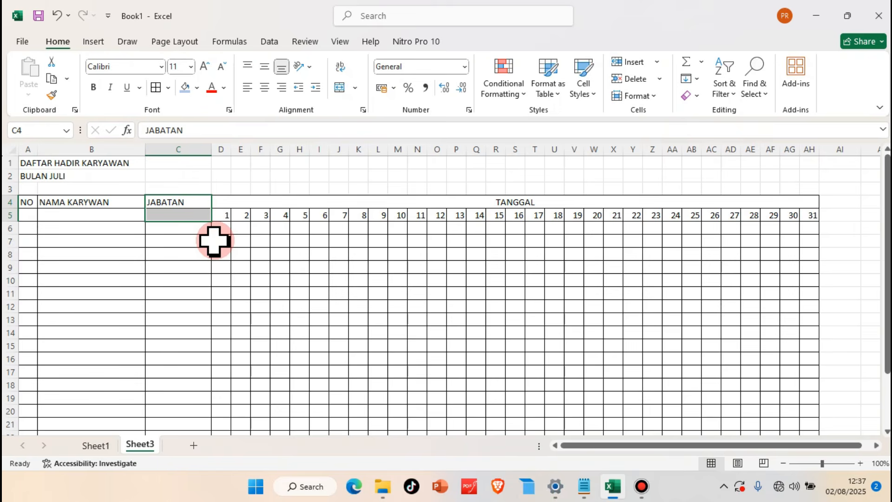
{"action": "left_click", "coordinate": [339, 87]}
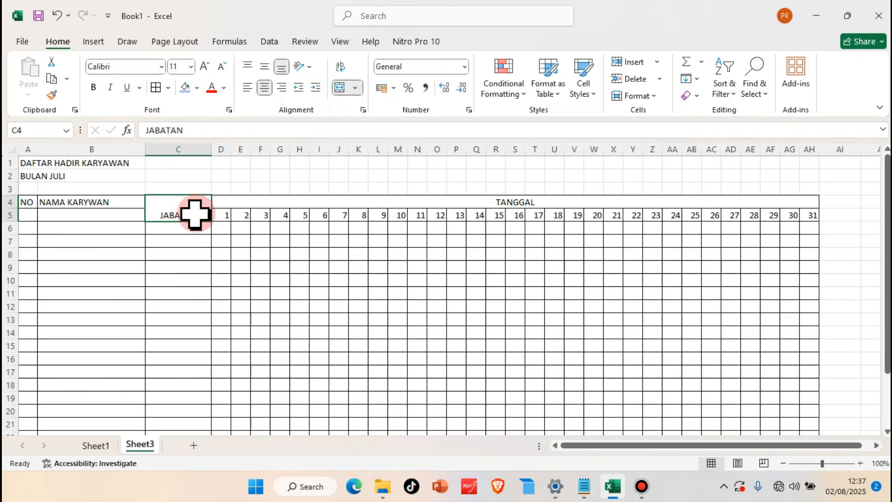
{"action": "left_click_drag", "start_coordinate": [124, 200], "coordinate": [123, 213]}
{"action": "left_click", "coordinate": [341, 86]}
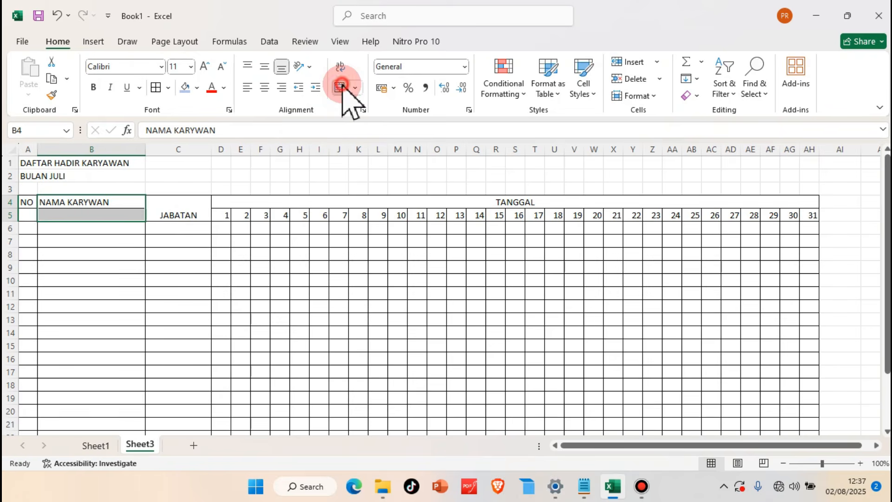
{"action": "left_click", "coordinate": [28, 199]}
{"action": "left_click_drag", "start_coordinate": [28, 200], "coordinate": [27, 215]}
{"action": "left_click", "coordinate": [338, 87]}
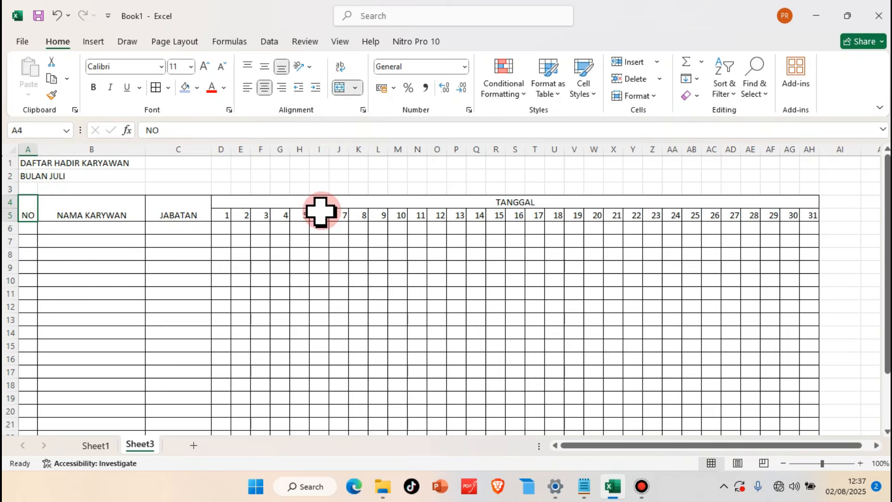
Center the contents of the table's header rows A4:AH5 horizontally, including the day numbers.
{"action": "left_click", "coordinate": [319, 212]}
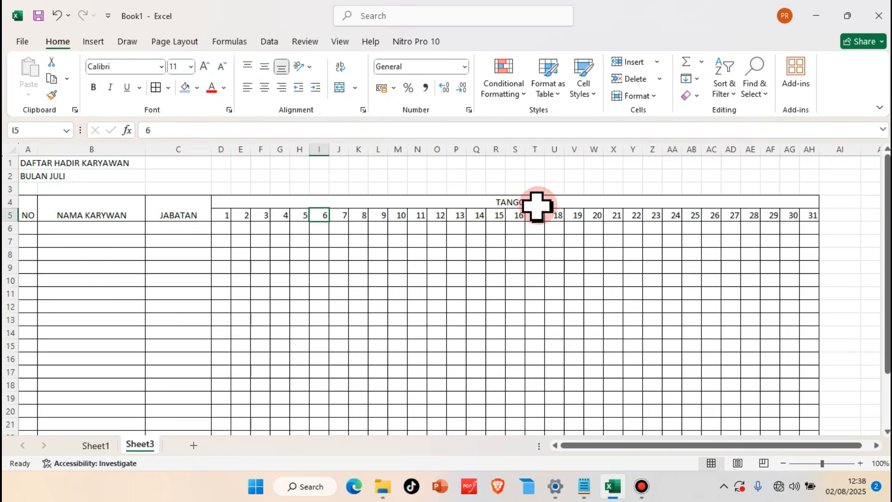
{"action": "left_click_drag", "start_coordinate": [32, 219], "coordinate": [750, 211]}
{"action": "left_click", "coordinate": [263, 87]}
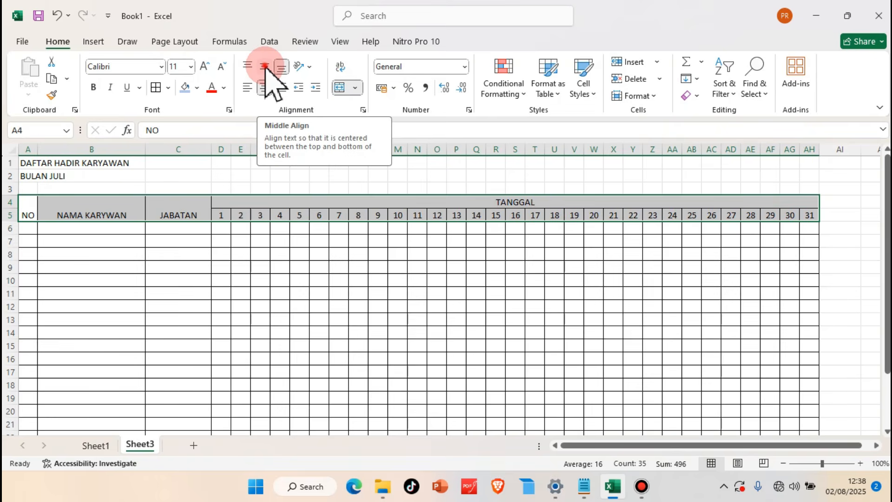
Middle-align the contents of the table's header rows A4:AH5 vertically.
{"action": "left_click", "coordinate": [264, 66]}
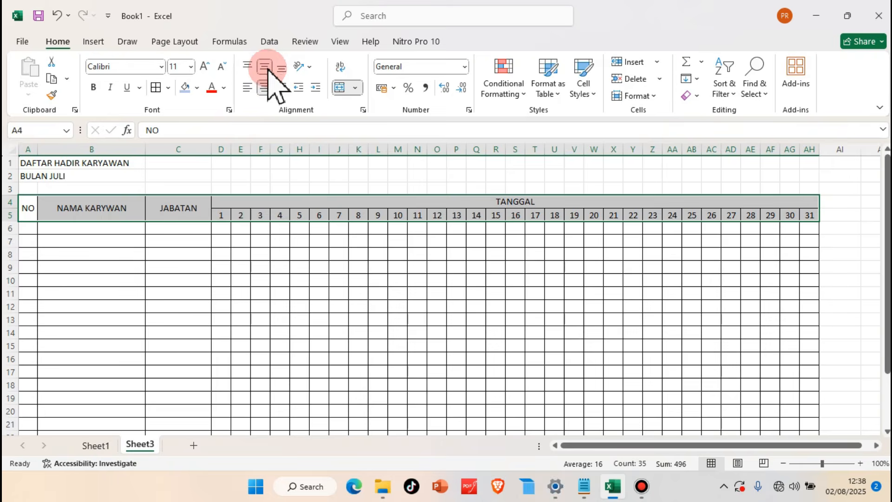
{"action": "left_click", "coordinate": [353, 207]}
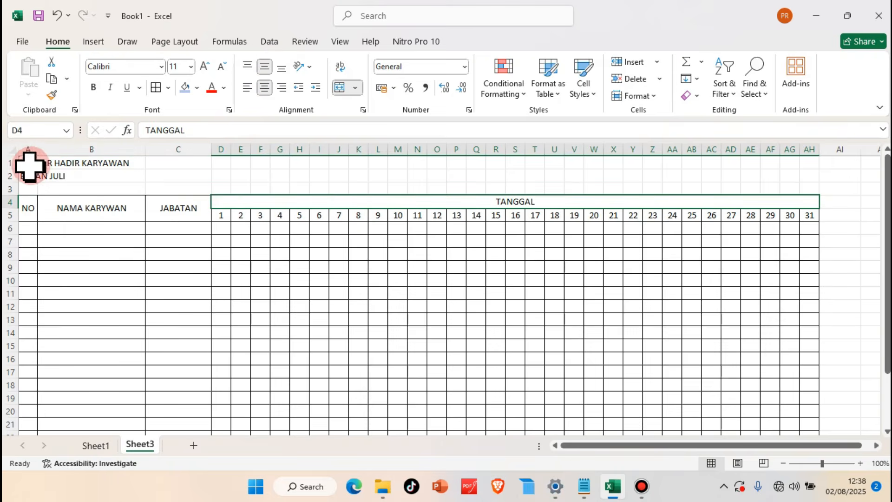
Merge and center the DAFTAR HADIR KARYAWAN title across A1:AH1 and the BULAN JULI title across A2:AH2.
{"action": "left_click_drag", "start_coordinate": [26, 161], "coordinate": [801, 155]}
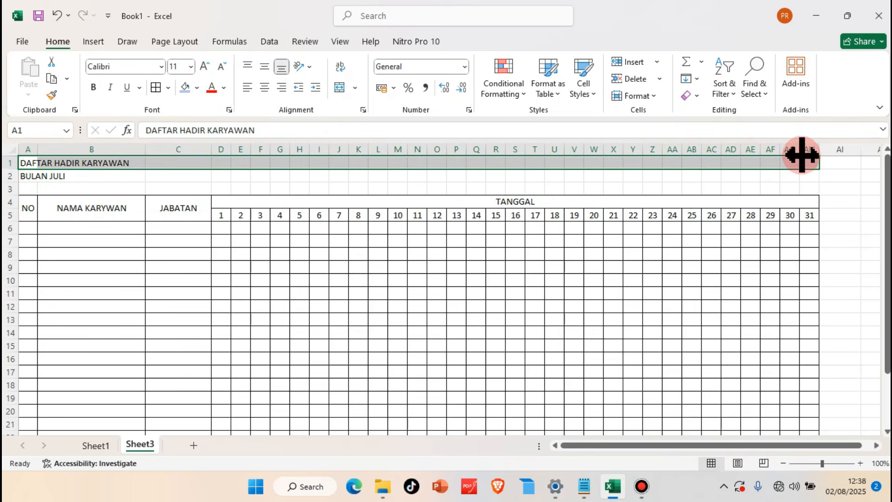
{"action": "left_click", "coordinate": [347, 85]}
{"action": "left_click_drag", "start_coordinate": [24, 175], "coordinate": [812, 173]}
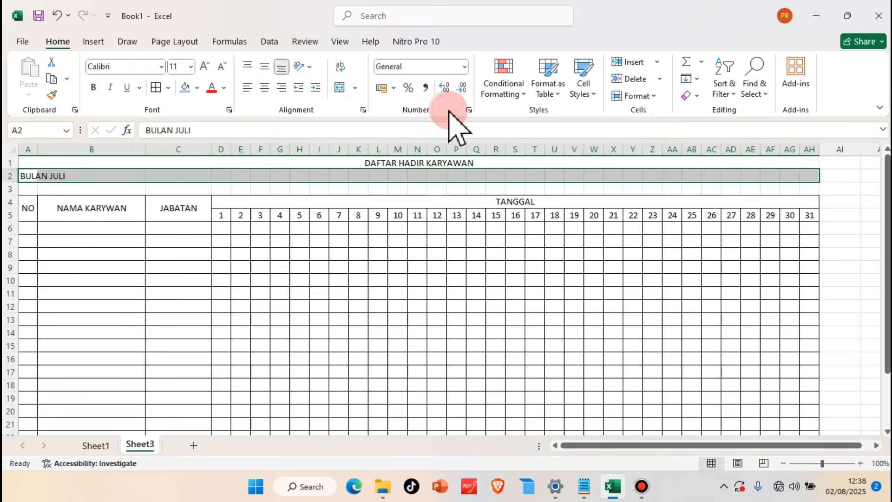
{"action": "left_click", "coordinate": [345, 88]}
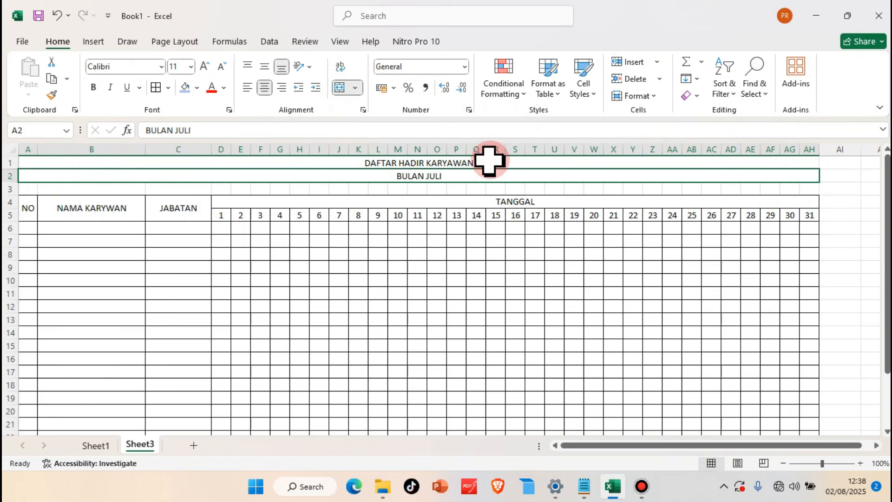
Format both title rows, DAFTAR HADIR KARYAWAN and BULAN JULI, in bold Arial at size 14.
{"action": "left_click_drag", "start_coordinate": [495, 177], "coordinate": [497, 165]}
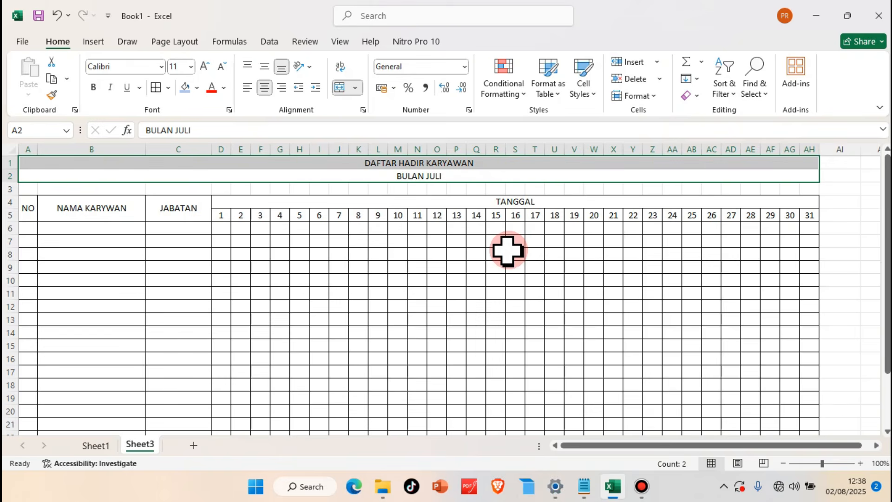
{"action": "left_click", "coordinate": [161, 67]}
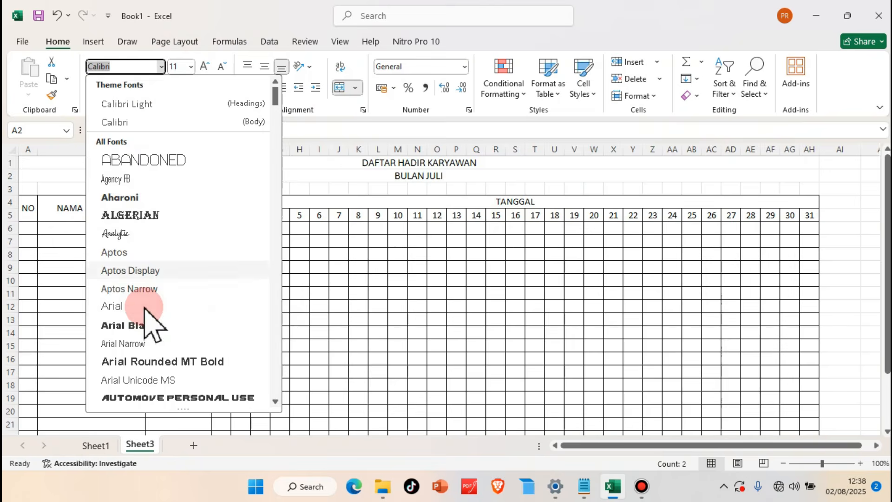
{"action": "left_click", "coordinate": [141, 306]}
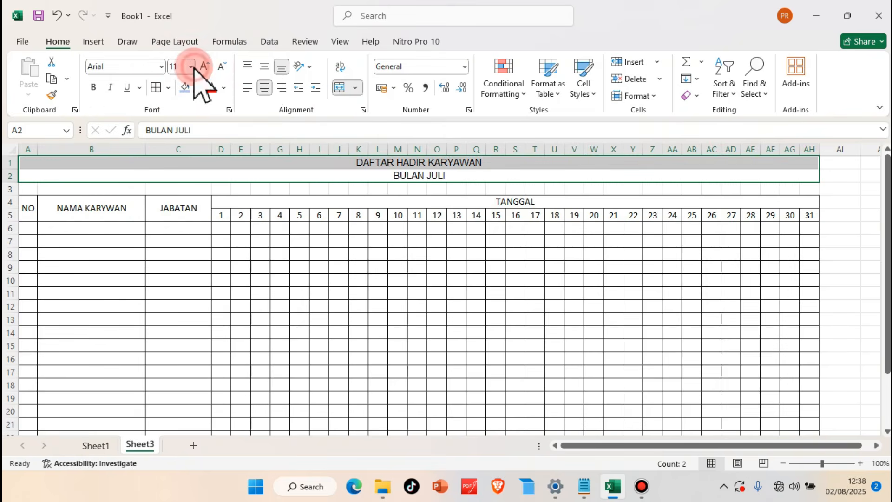
{"action": "left_click", "coordinate": [191, 67]}
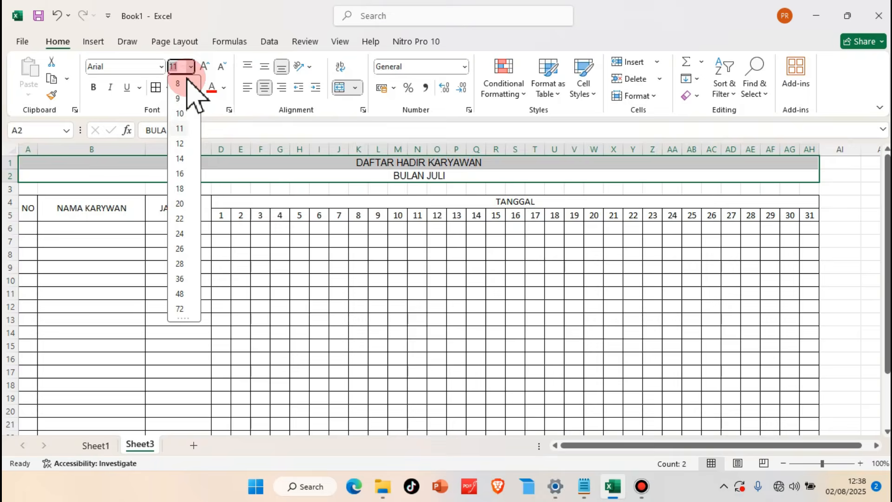
{"action": "left_click", "coordinate": [179, 158]}
{"action": "left_click", "coordinate": [93, 87]}
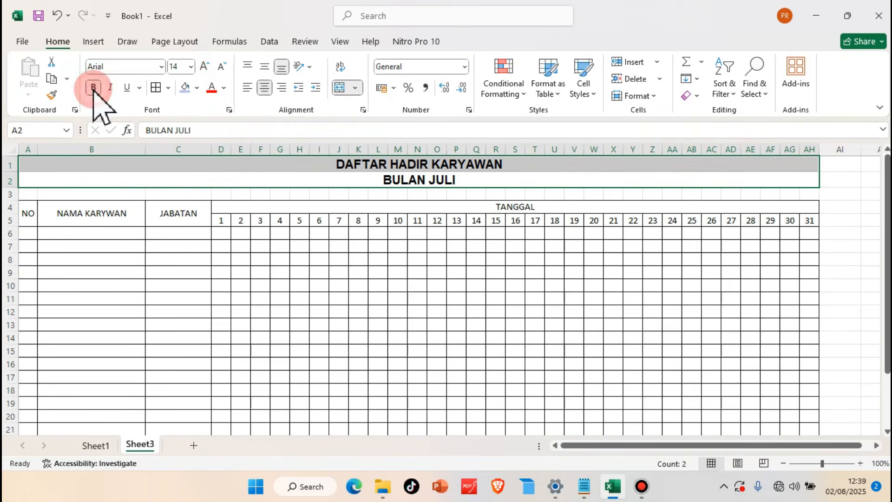
{"action": "left_click", "coordinate": [340, 236]}
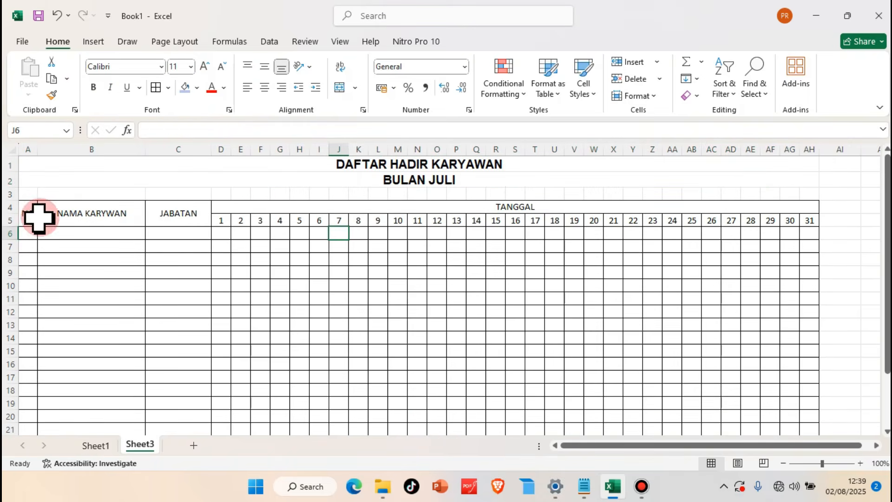
Format the table's header rows A4:AH5 in bold Arial at size 12.
{"action": "left_click", "coordinate": [22, 213]}
{"action": "left_click_drag", "start_coordinate": [54, 213], "coordinate": [809, 220]}
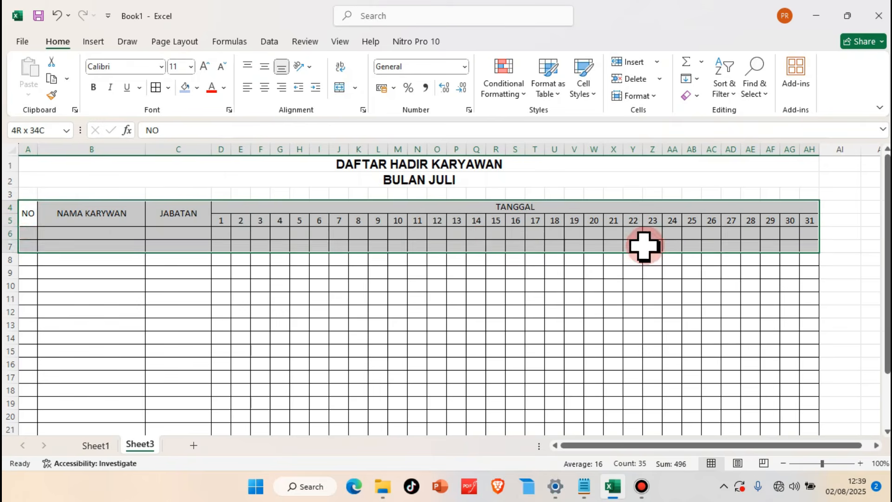
{"action": "left_click", "coordinate": [192, 66]}
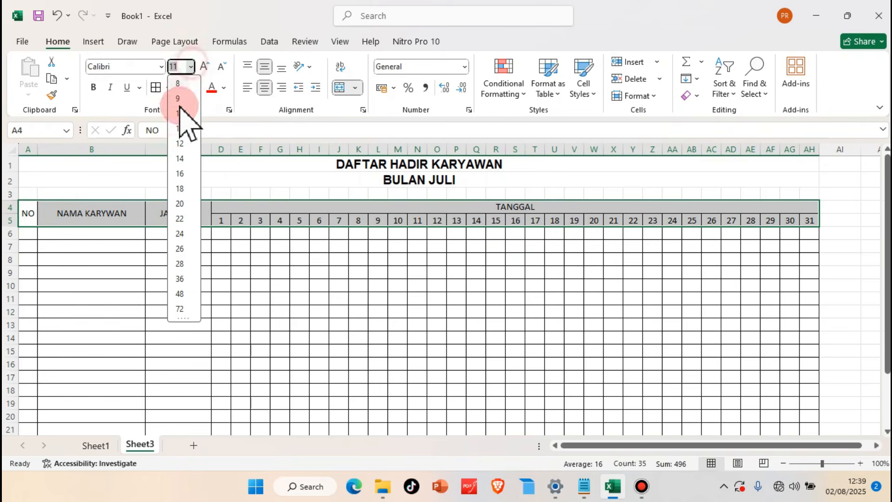
{"action": "left_click", "coordinate": [181, 140]}
{"action": "left_click", "coordinate": [93, 87]}
{"action": "left_click", "coordinate": [161, 66]}
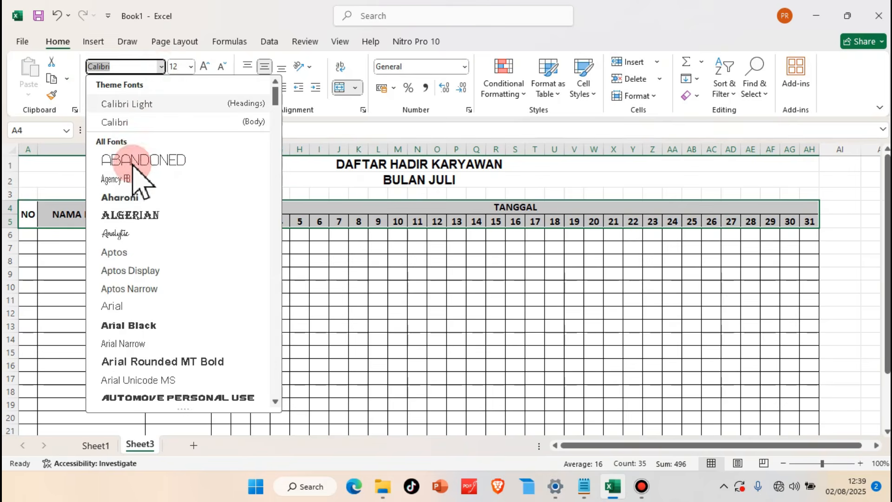
{"action": "left_click", "coordinate": [133, 304]}
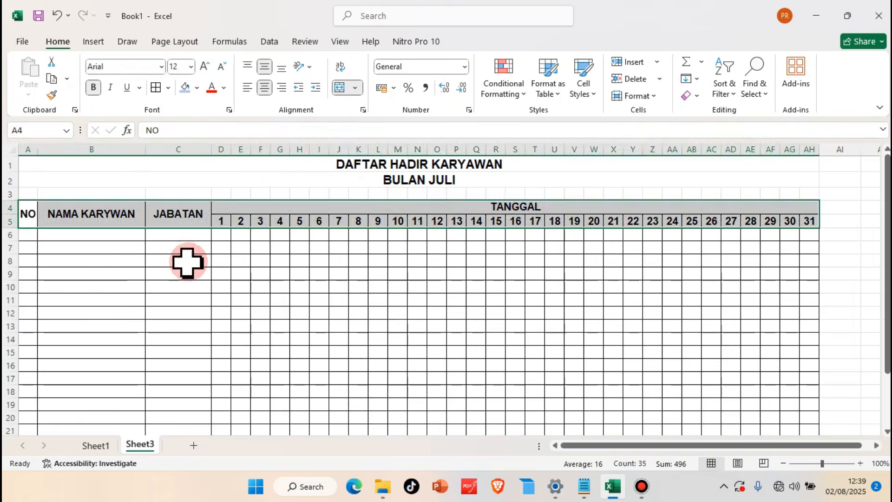
{"action": "left_click", "coordinate": [206, 261]}
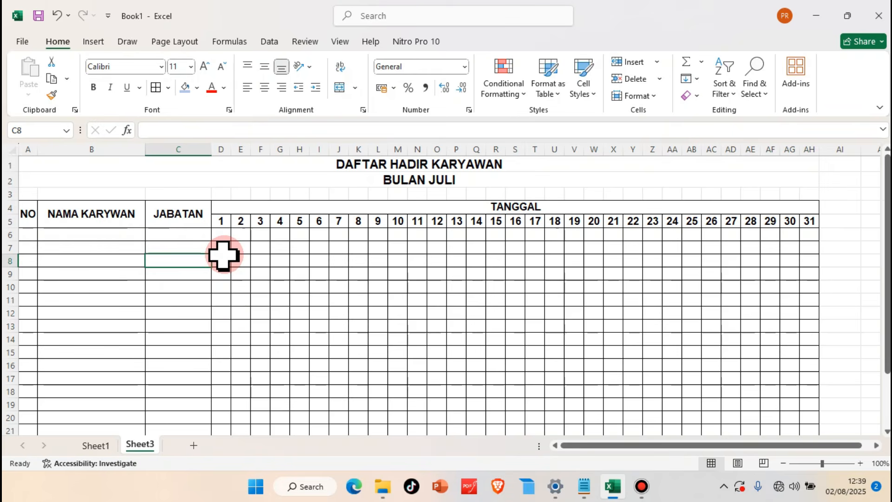
Number the NO column from 1 to 21 as a filled series starting in A6, and center the numbers in their cells.
{"action": "scroll", "coordinate": [297, 232], "scroll_direction": "down", "scroll_amount": 2}
{"action": "scroll", "coordinate": [303, 244], "scroll_direction": "up", "scroll_amount": 2}
{"action": "left_click", "coordinate": [32, 235]}
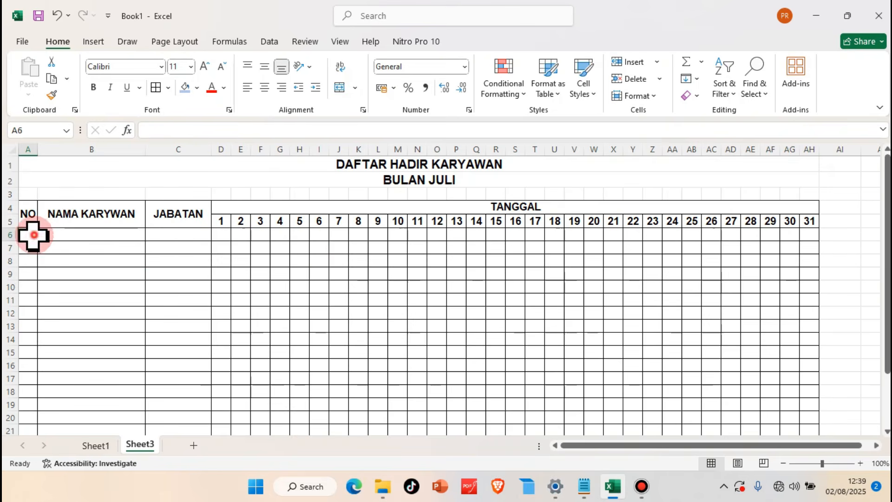
{"action": "type", "text": "1"}
{"action": "left_click", "coordinate": [35, 248]}
{"action": "type", "text": "2"}
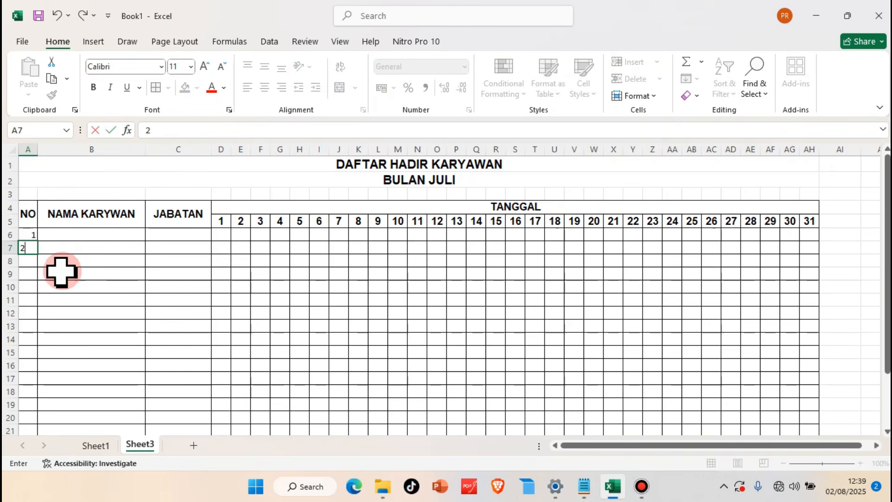
{"action": "left_click", "coordinate": [51, 260]}
{"action": "left_click_drag", "start_coordinate": [28, 235], "coordinate": [79, 387]}
{"action": "scroll", "coordinate": [152, 371], "scroll_direction": "up", "scroll_amount": 3}
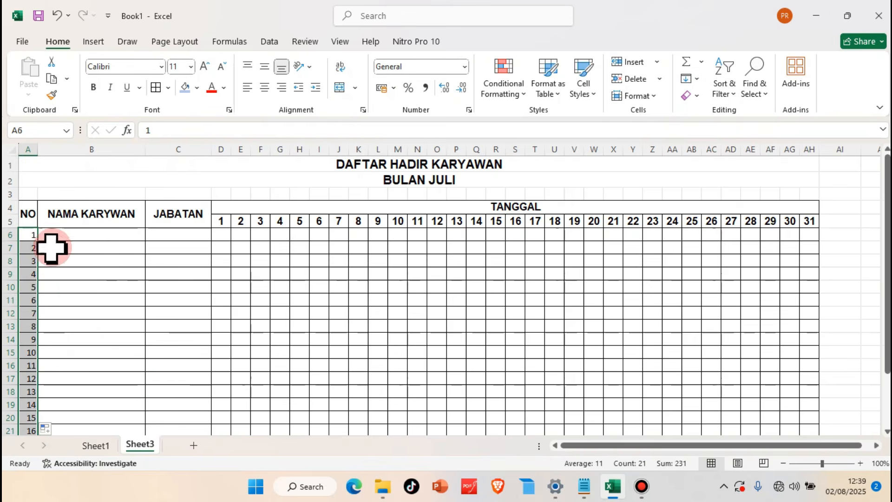
{"action": "left_click", "coordinate": [264, 88]}
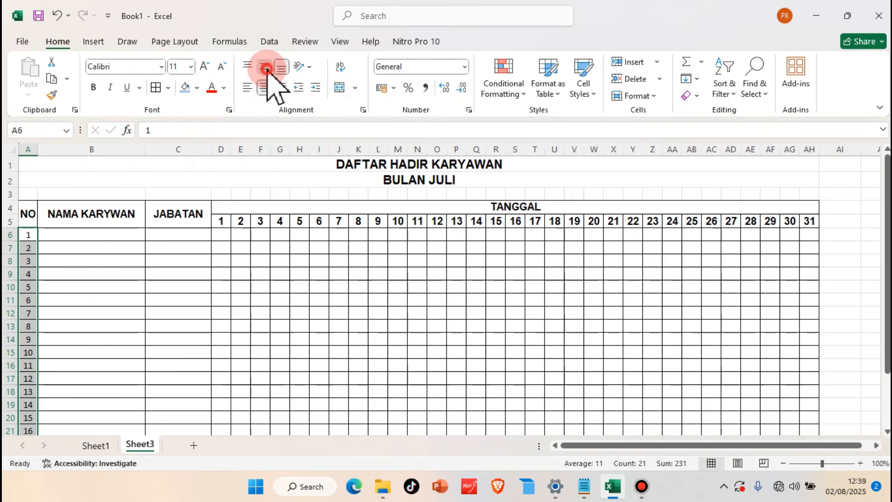
{"action": "left_click", "coordinate": [294, 323]}
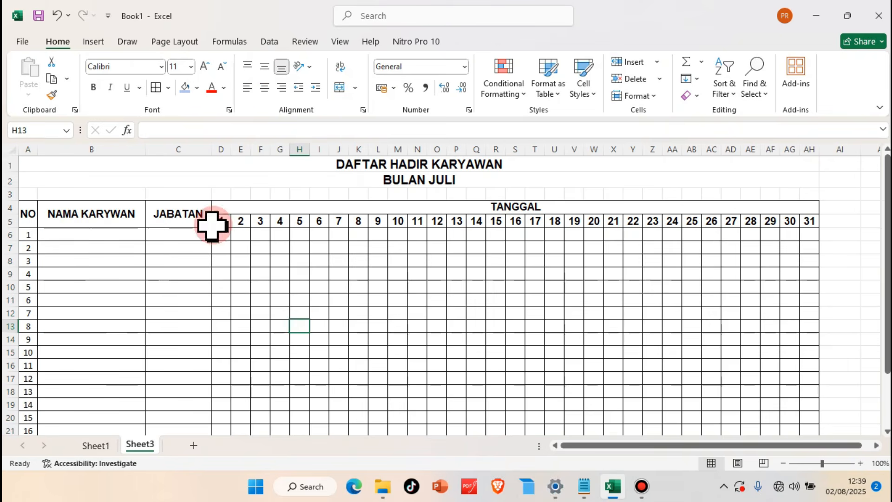
Fill the table's header rows A4:AH5 with light blue.
{"action": "left_click_drag", "start_coordinate": [32, 212], "coordinate": [810, 220]}
{"action": "left_click", "coordinate": [186, 87]}
{"action": "left_click", "coordinate": [417, 312]}
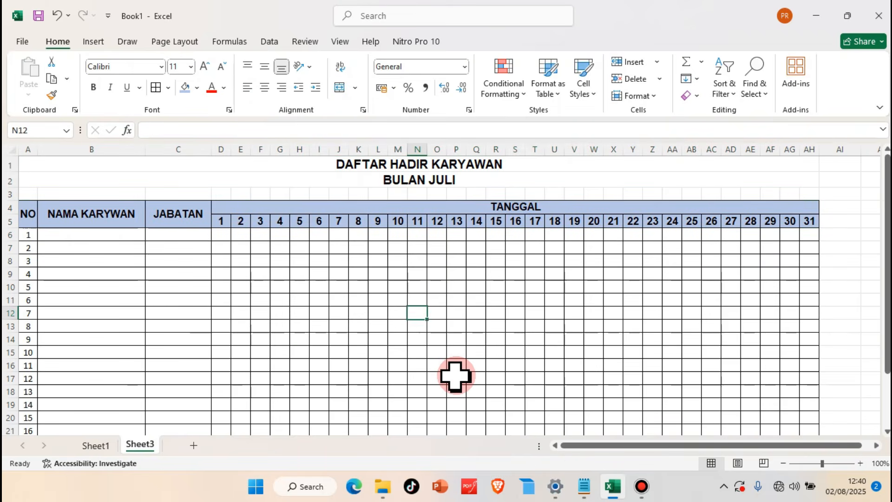